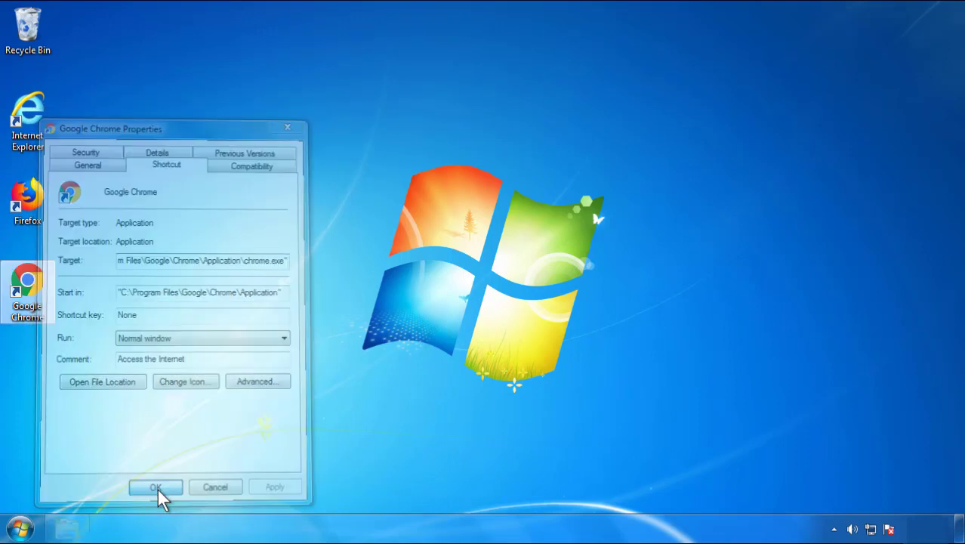
Step: Confirm the Google Chrome shortcut properties with OK and bring up the Start menu
click(21, 528)
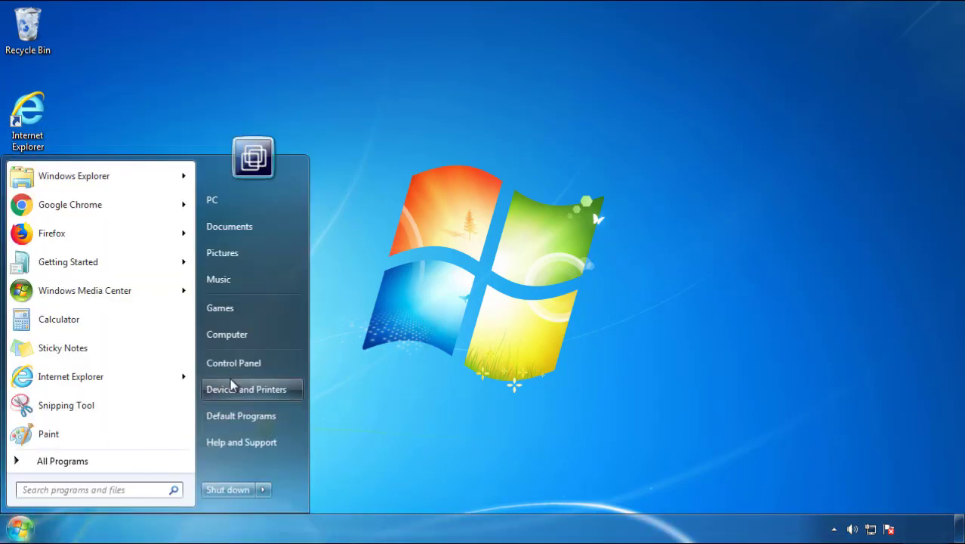
Step: In Control Panel's installed programs list, sort by install date and select SearchMine 2.00
click(242, 353)
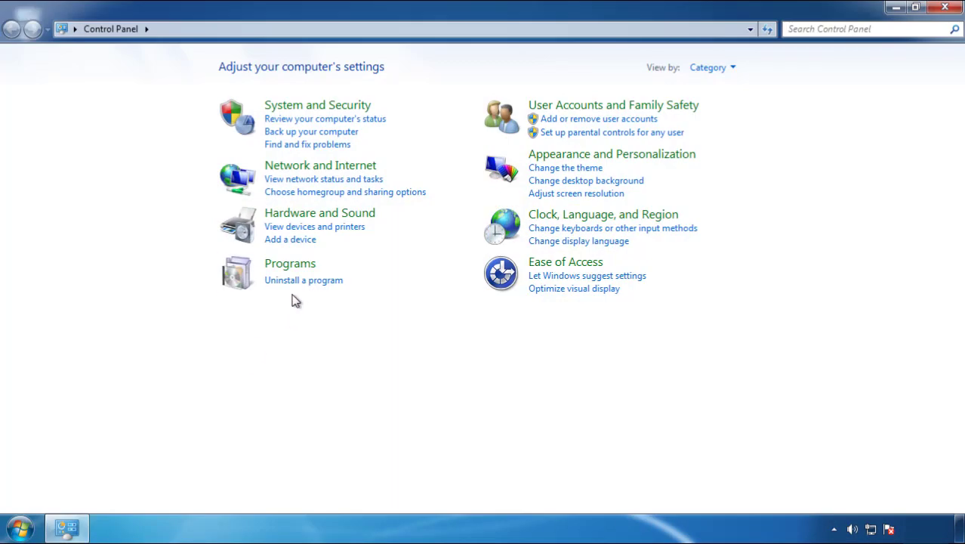
click(301, 281)
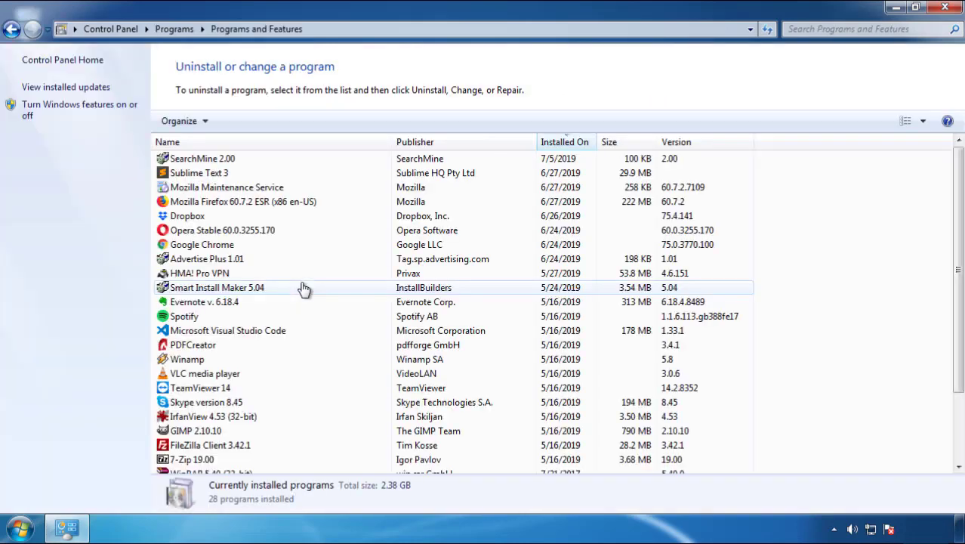
click(565, 143)
click(563, 145)
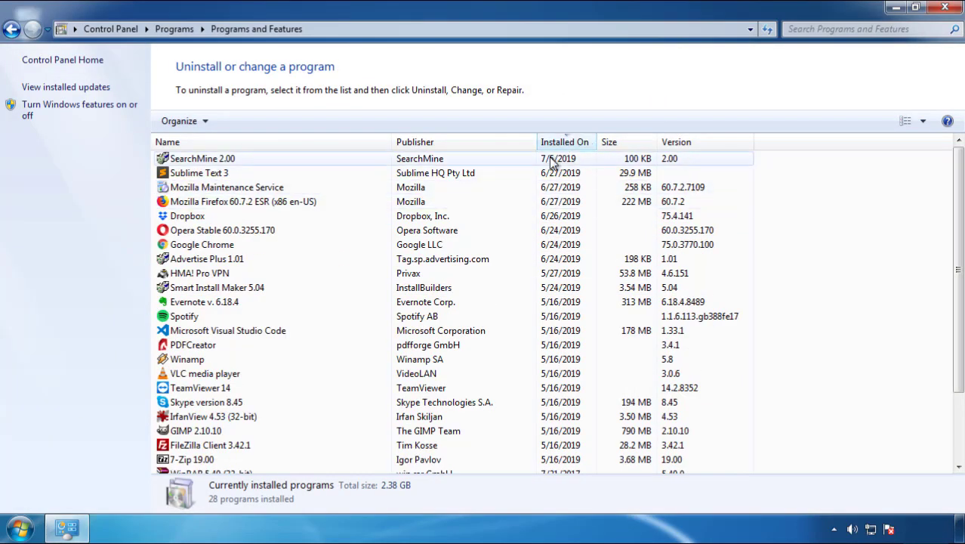
click(203, 160)
Step: Uninstall SearchMine 2.00 and close the Programs and Features window
click(242, 122)
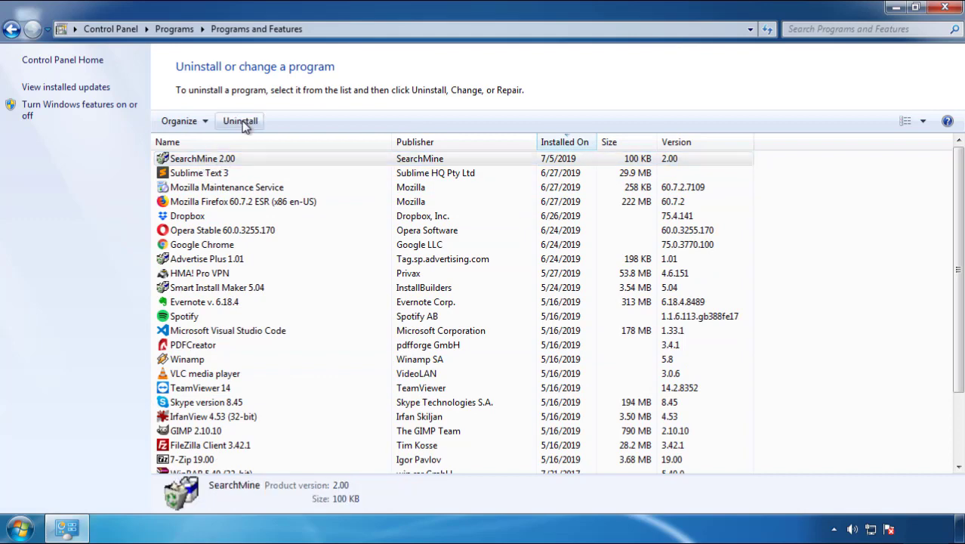
click(563, 400)
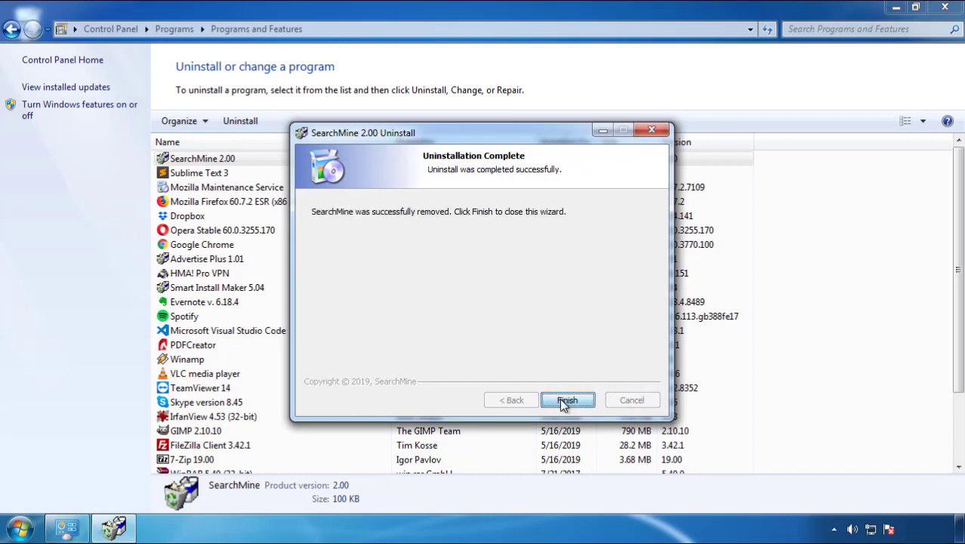
click(560, 398)
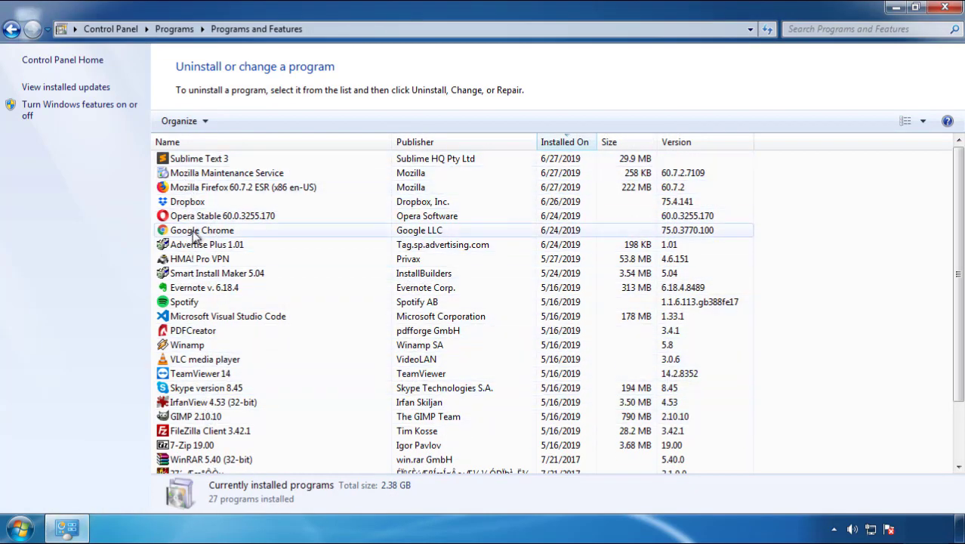
click(945, 9)
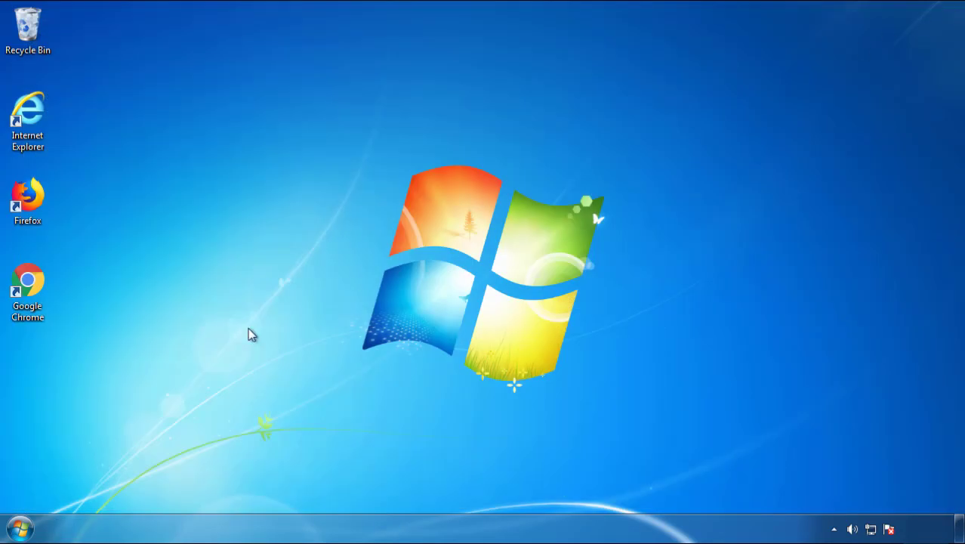
Step: Restart Windows and choose Safe Mode from the Advanced Boot Options menu
click(2, 529)
mouse_move(261, 491)
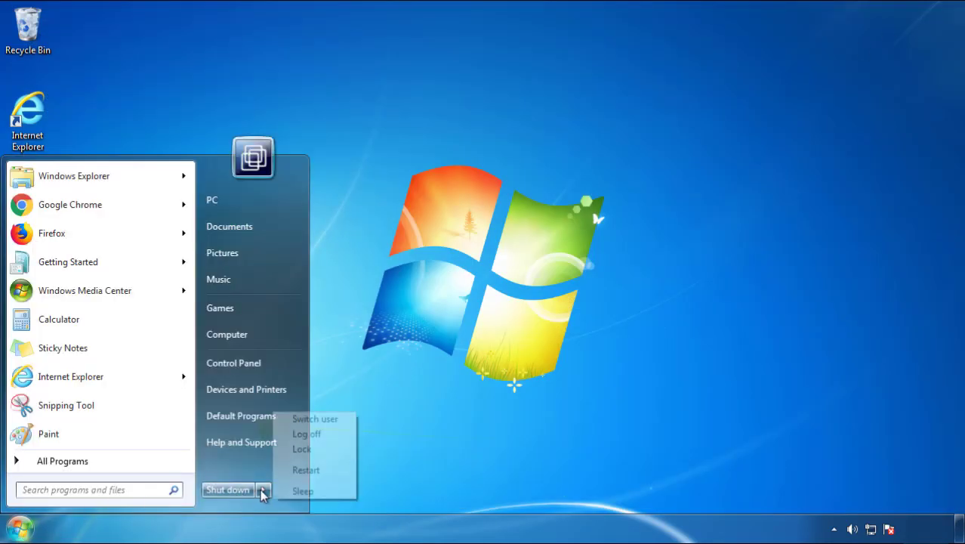
click(503, 413)
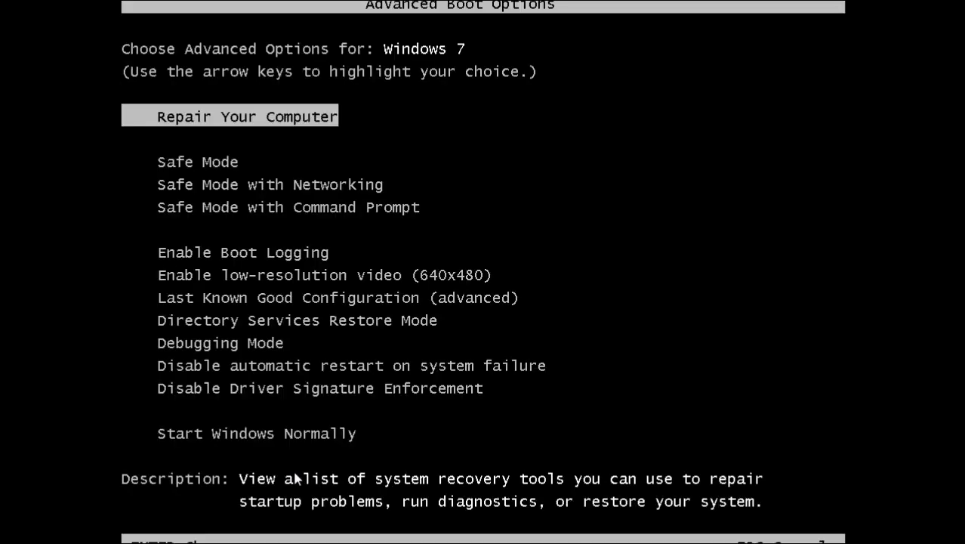
key(Down)
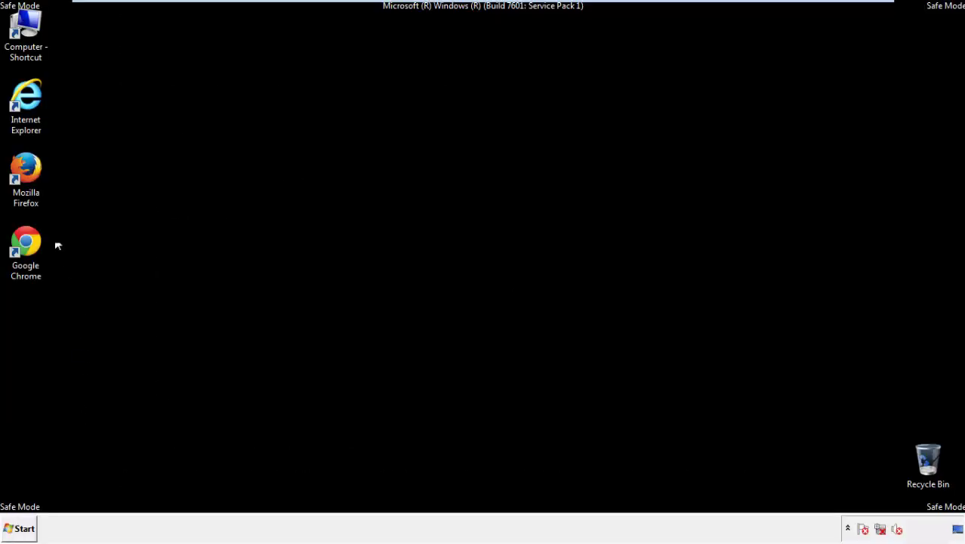
Step: Launch Firefox, decline the default-browser prompt, and make sure the menu bar is showing
double_click(34, 176)
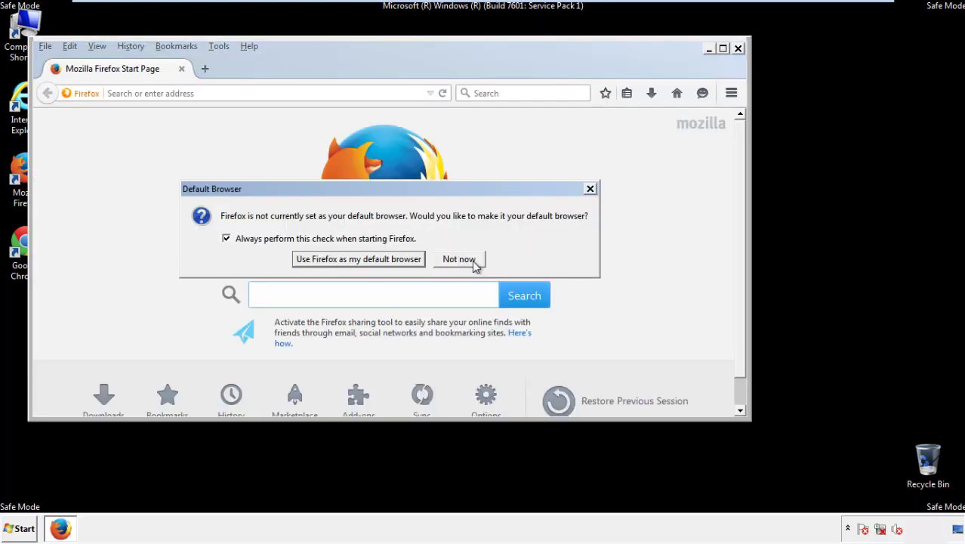
click(459, 259)
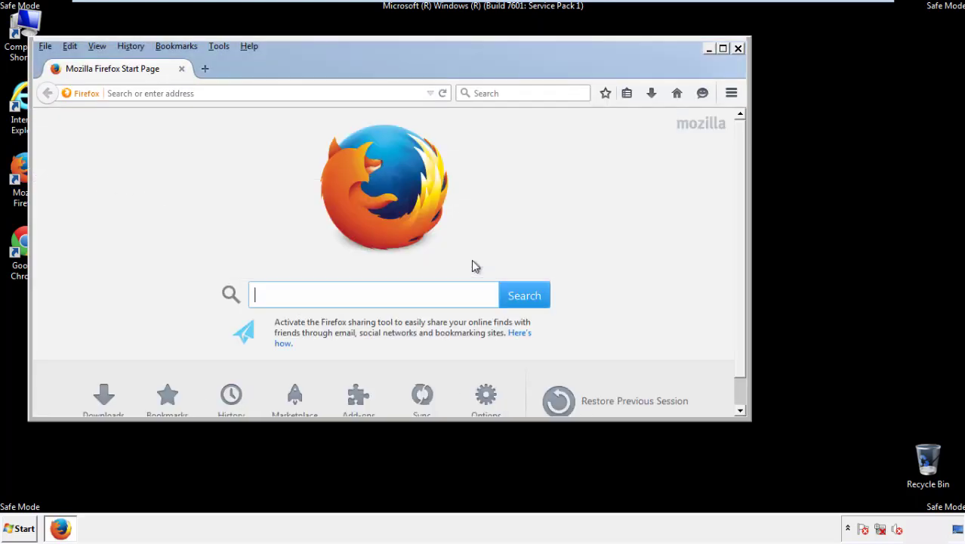
right_click(297, 66)
click(325, 114)
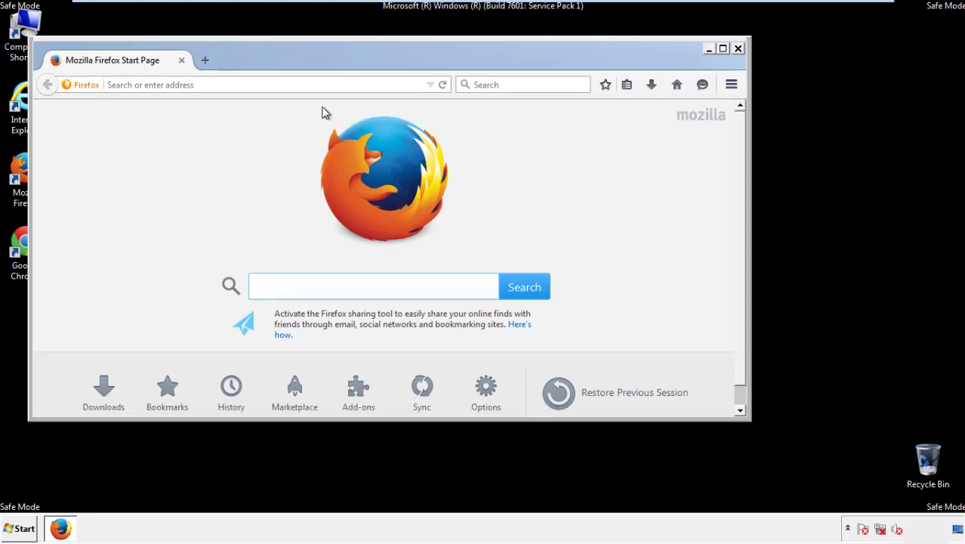
right_click(305, 63)
click(315, 117)
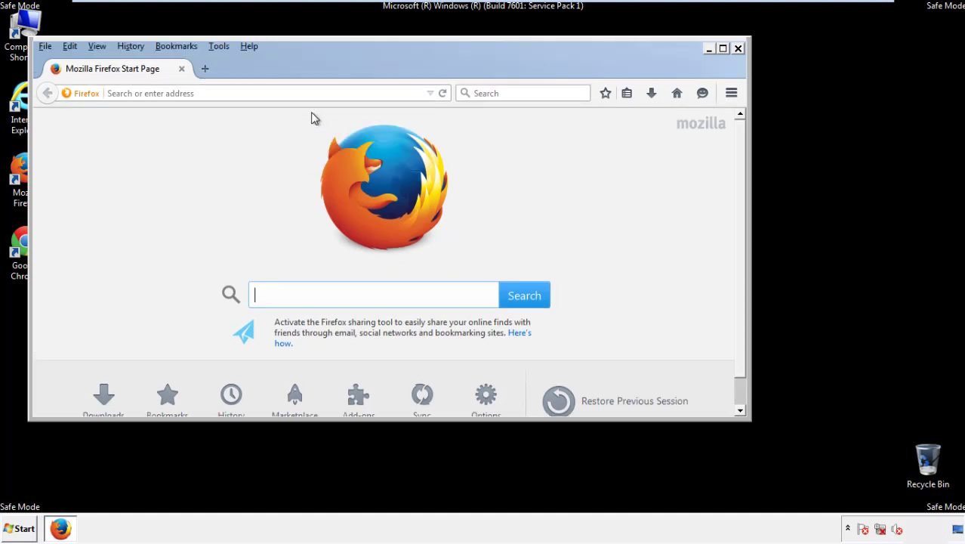
Step: Clear Firefox's recent history for Everything, with offline data and site preferences included
click(134, 47)
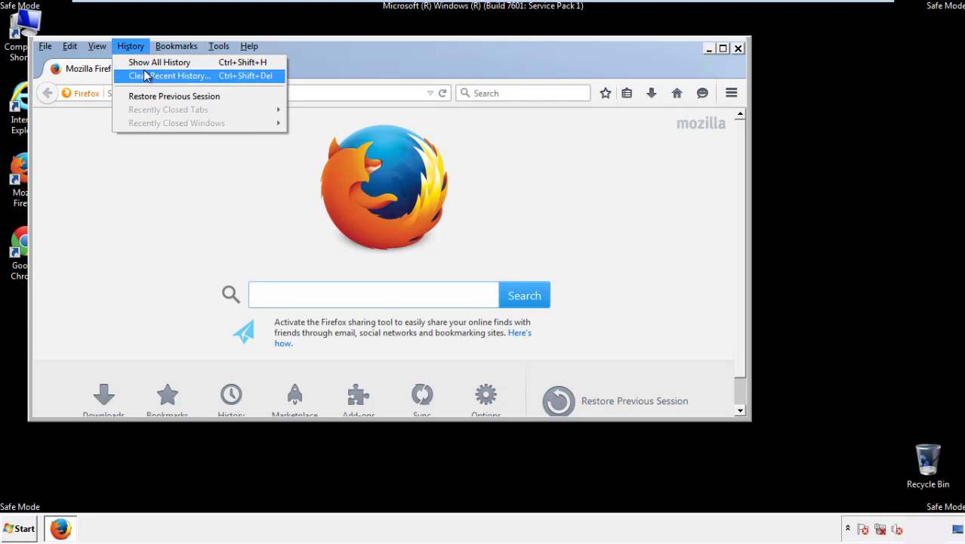
click(146, 76)
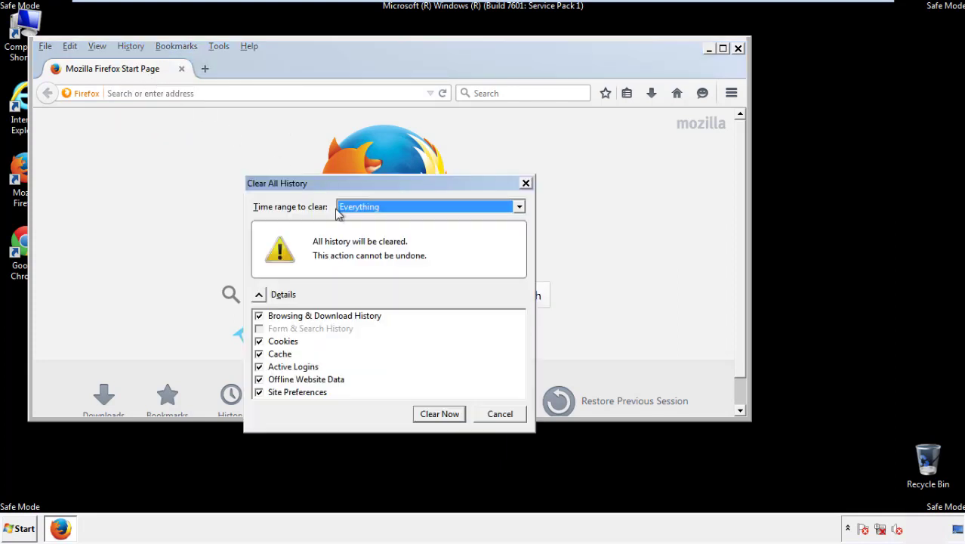
click(359, 208)
click(362, 284)
click(259, 379)
click(259, 379)
click(260, 393)
click(259, 393)
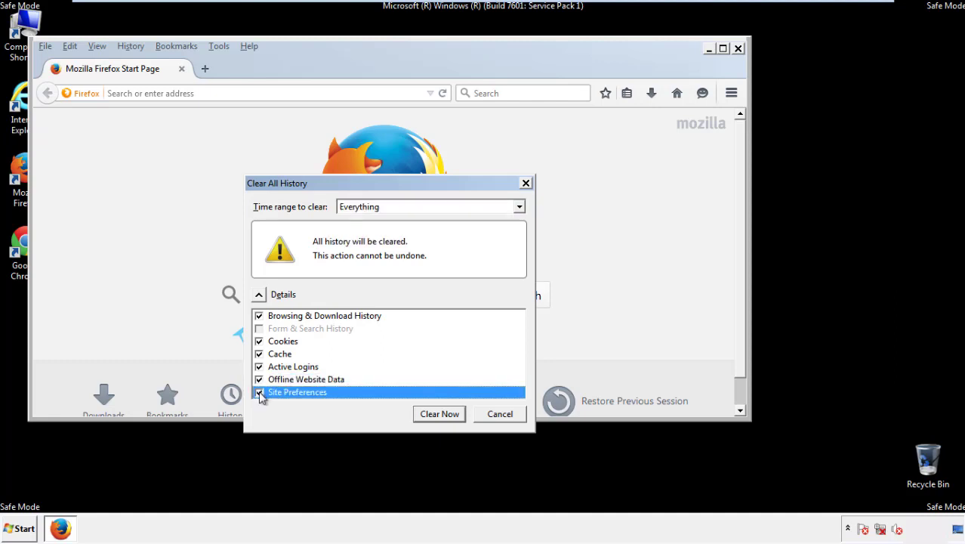
click(438, 415)
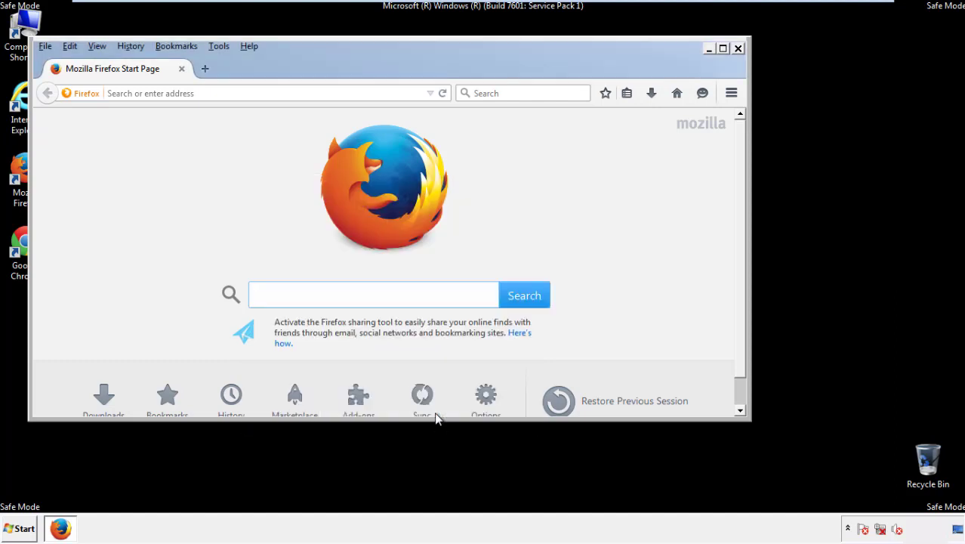
Step: Refresh Firefox to its defaults from the Troubleshooting Information page
click(249, 46)
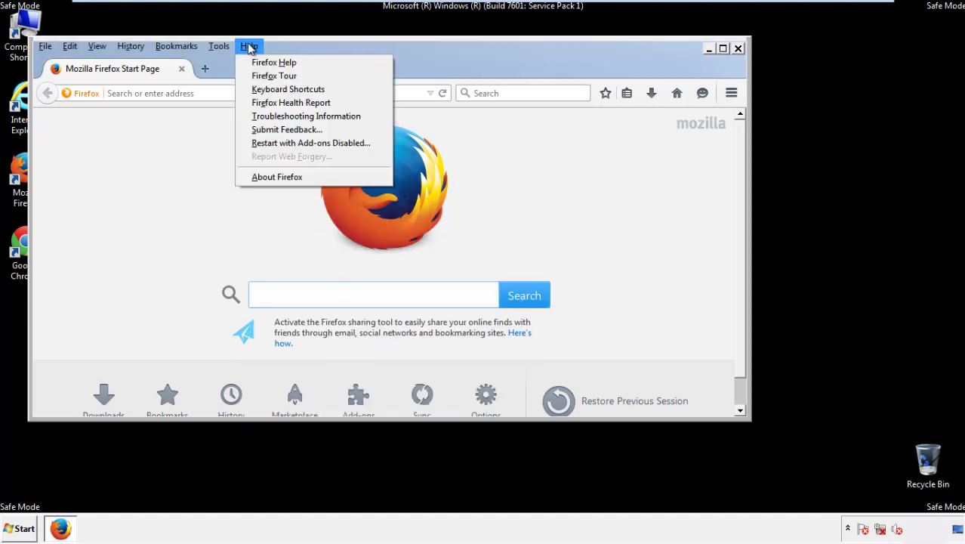
click(280, 116)
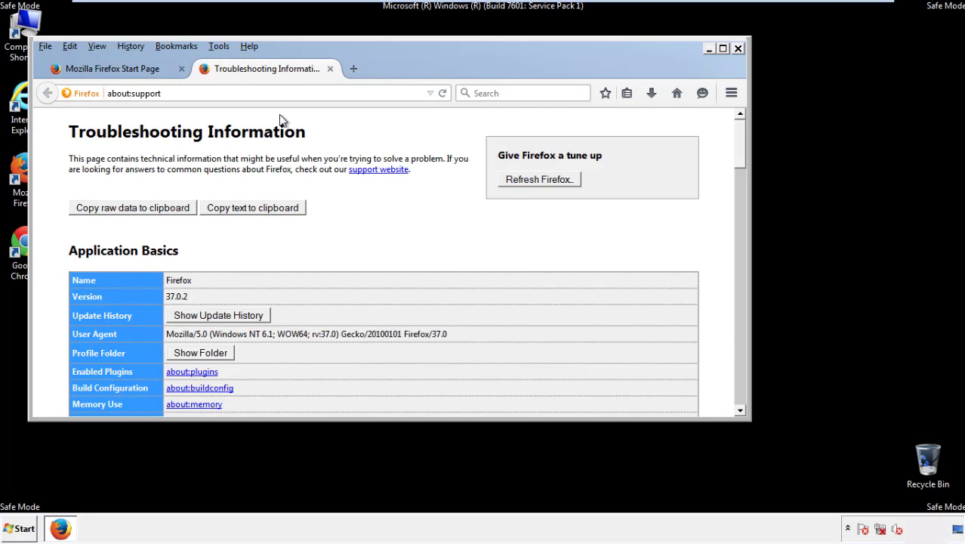
click(559, 184)
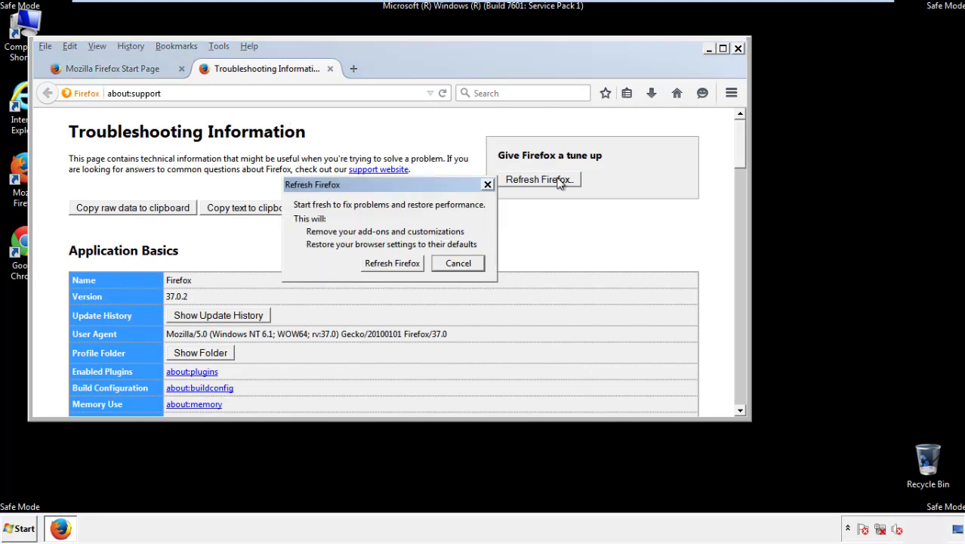
click(392, 262)
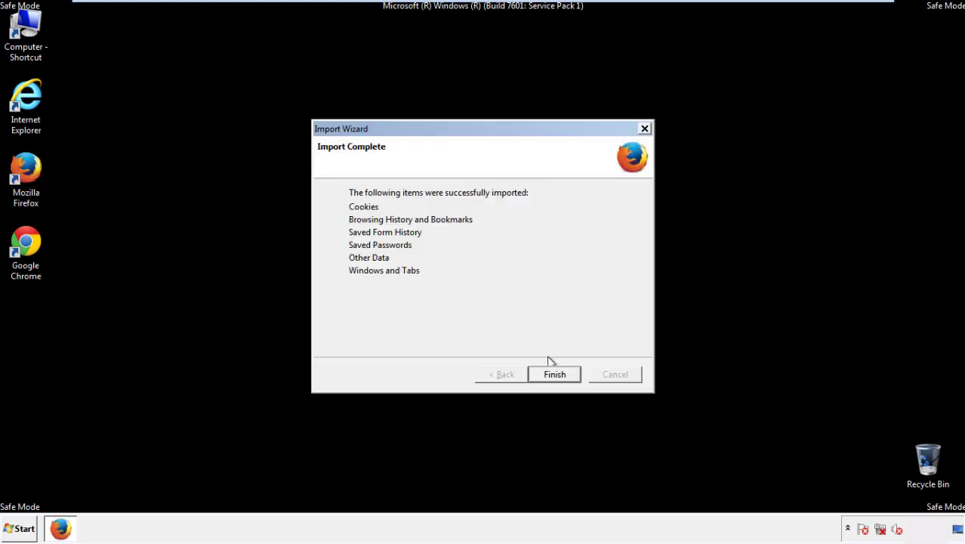
Step: Finish the refresh, decline the default-browser prompt, close Firefox and launch Google Chrome
click(554, 374)
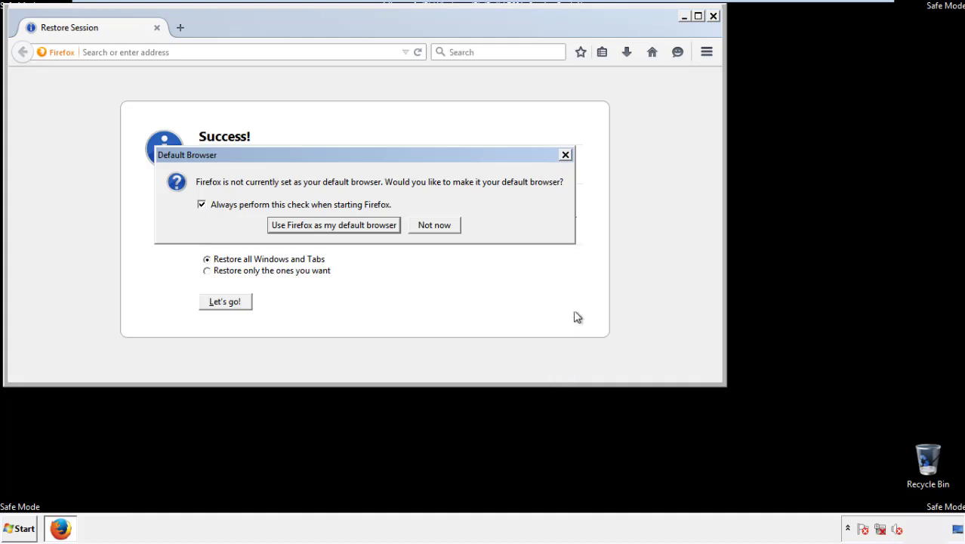
click(435, 227)
click(713, 16)
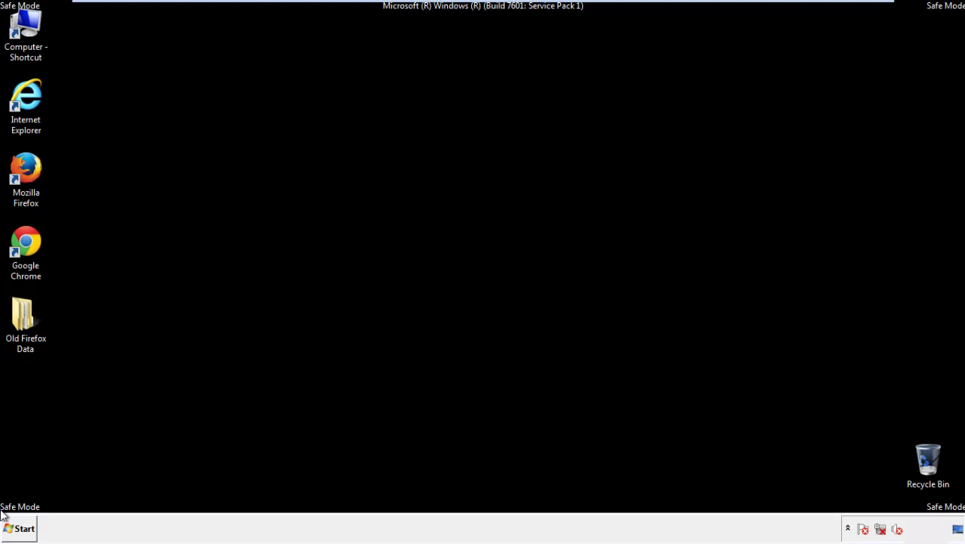
click(23, 240)
double_click(22, 240)
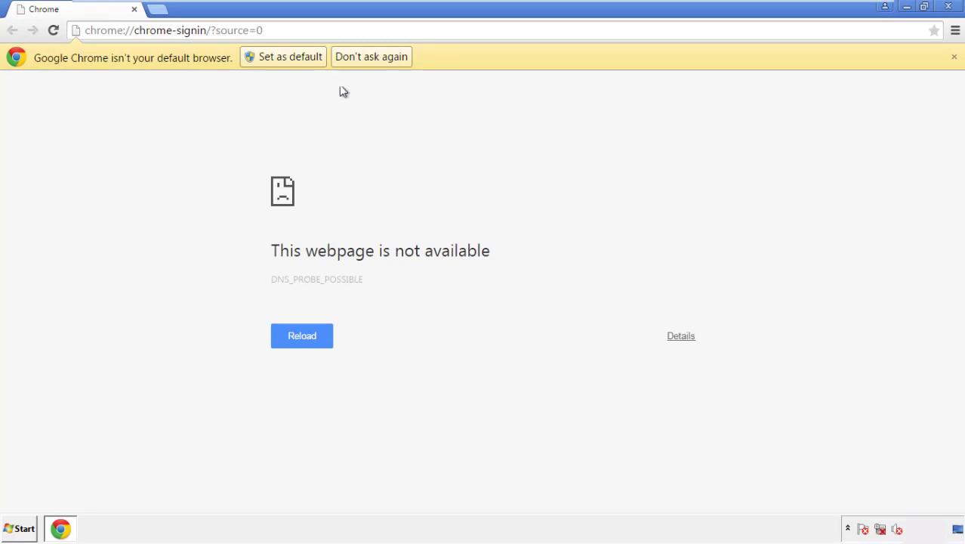
Step: Stop Chrome's default-browser prompt for good and open Clear browsing data from Settings > History
click(370, 56)
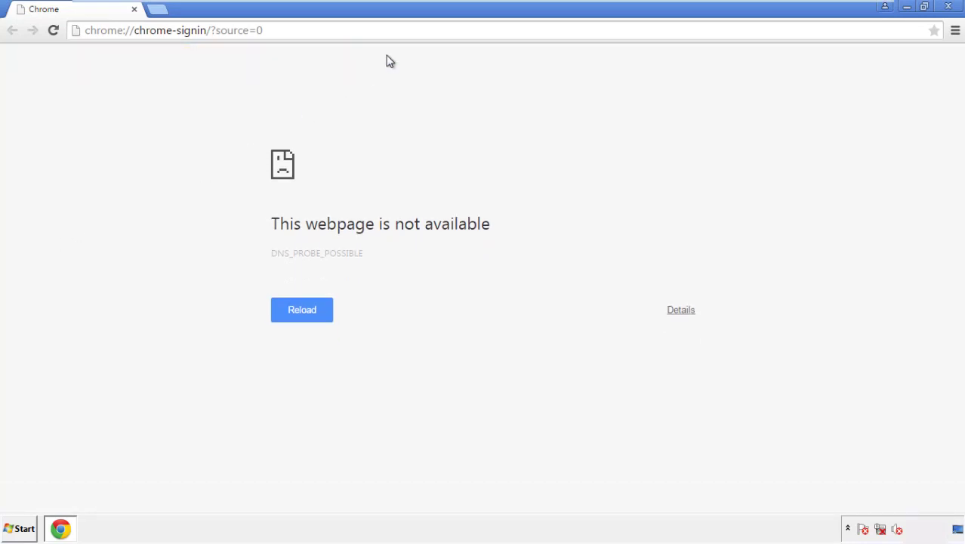
click(955, 31)
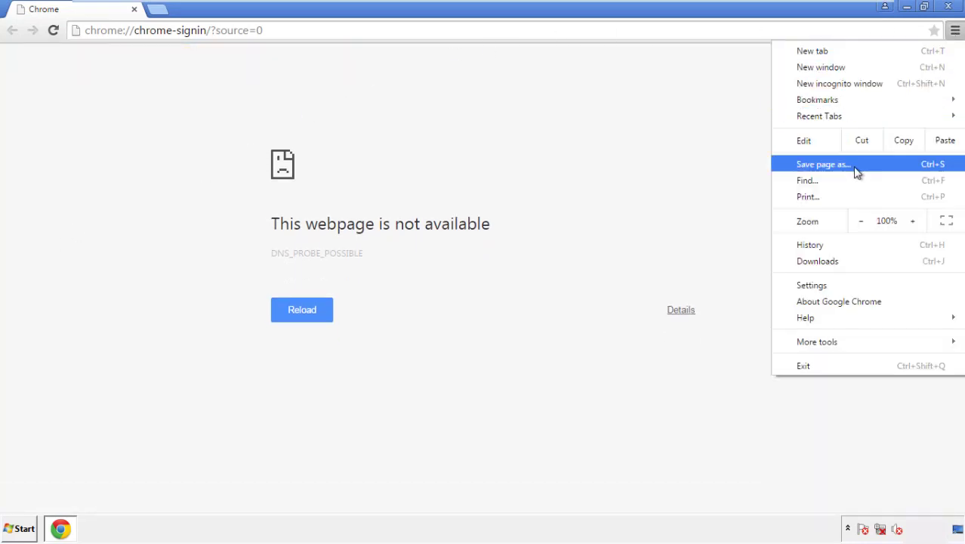
click(815, 286)
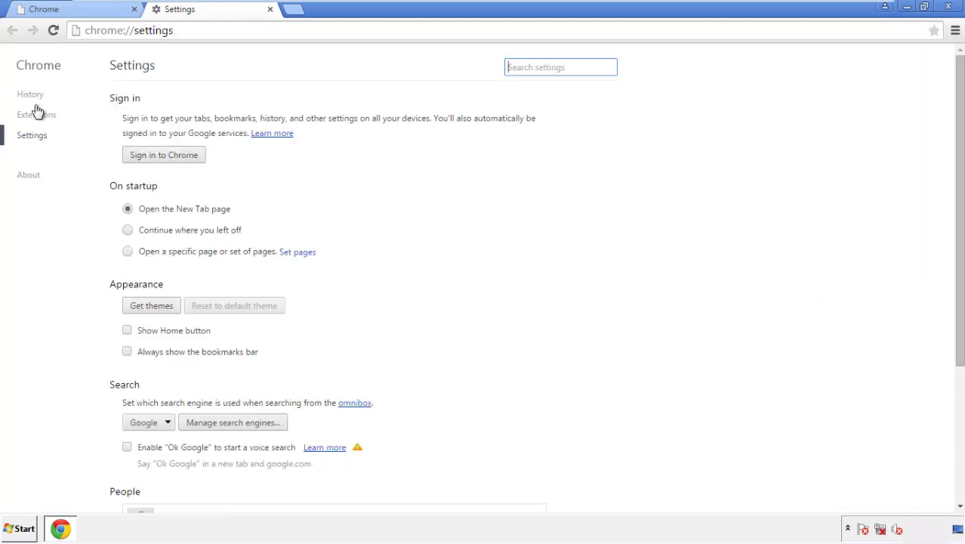
click(34, 97)
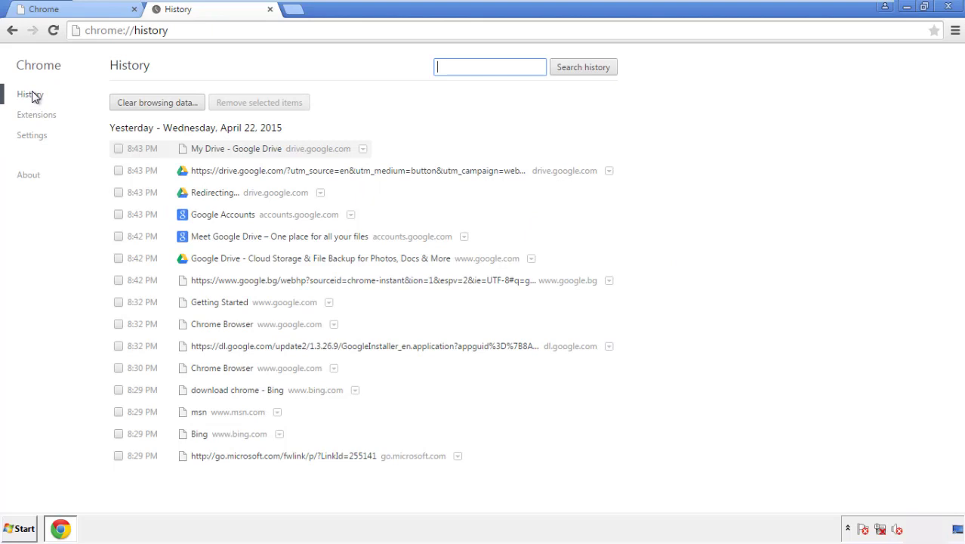
click(145, 105)
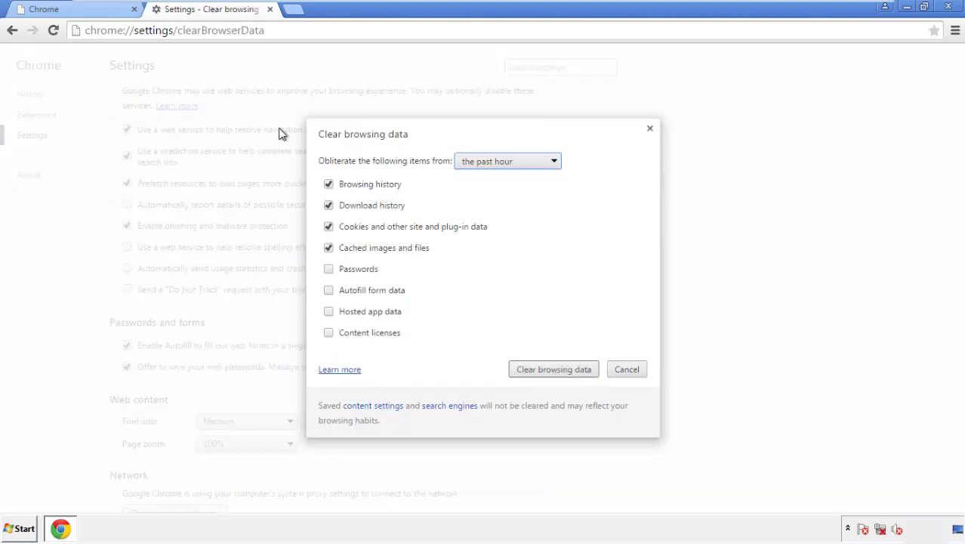
Step: Clear Chrome browsing data from the beginning of time, including autofill form data
click(485, 163)
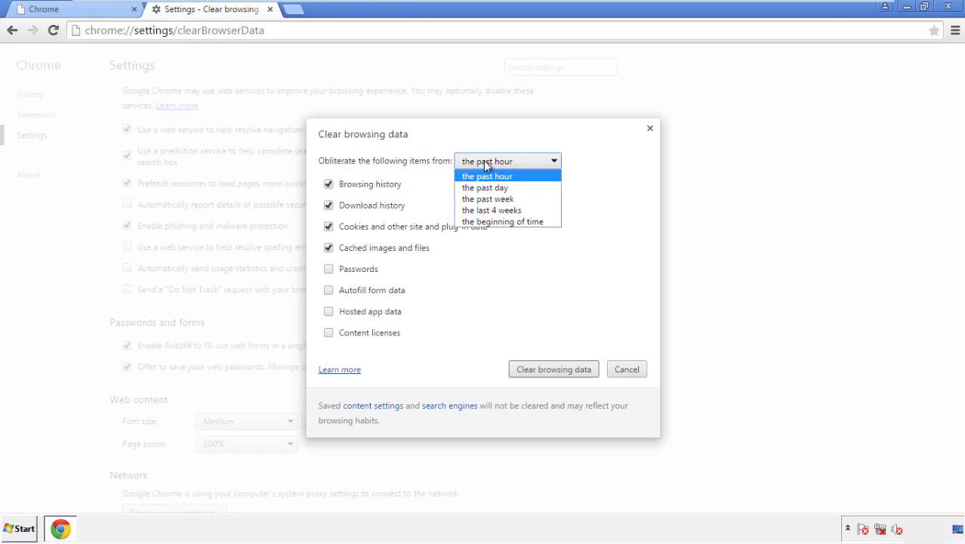
click(483, 222)
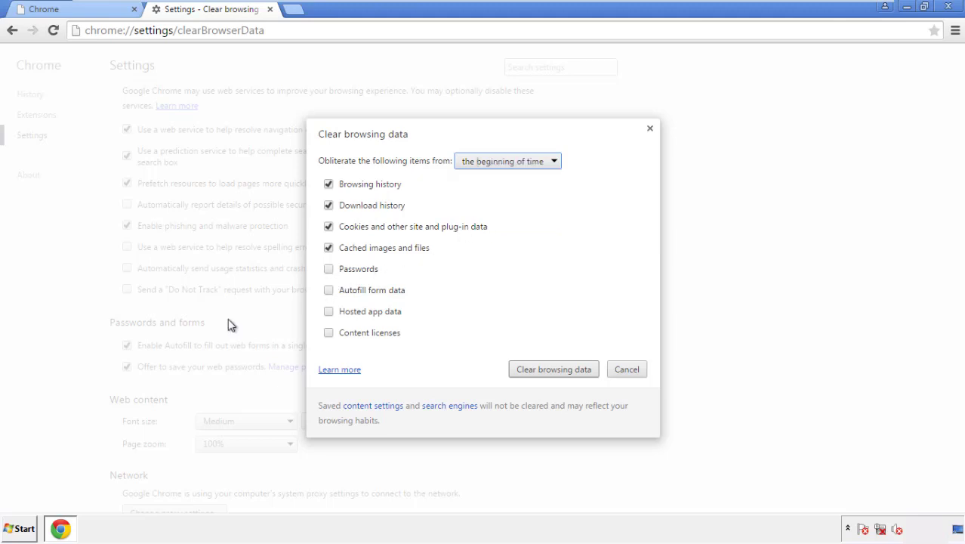
click(337, 293)
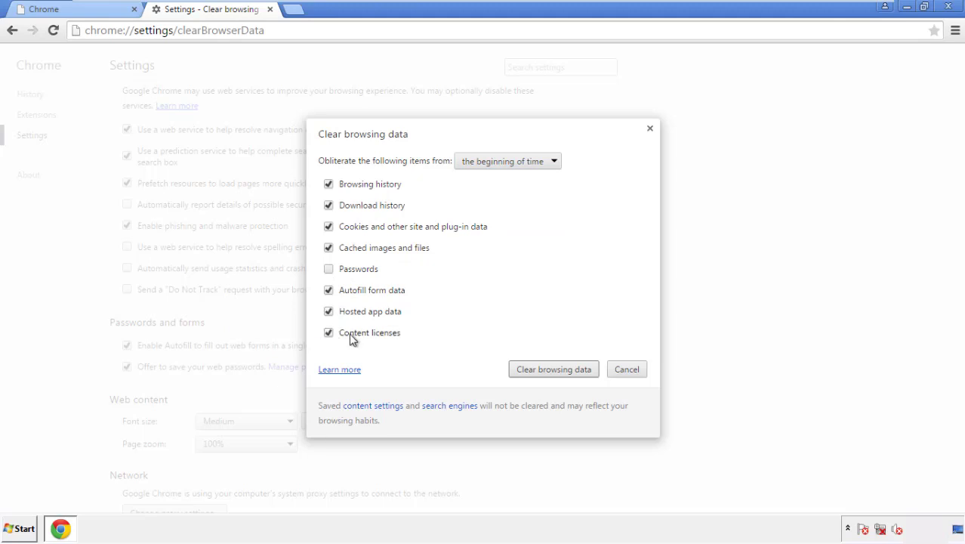
click(542, 372)
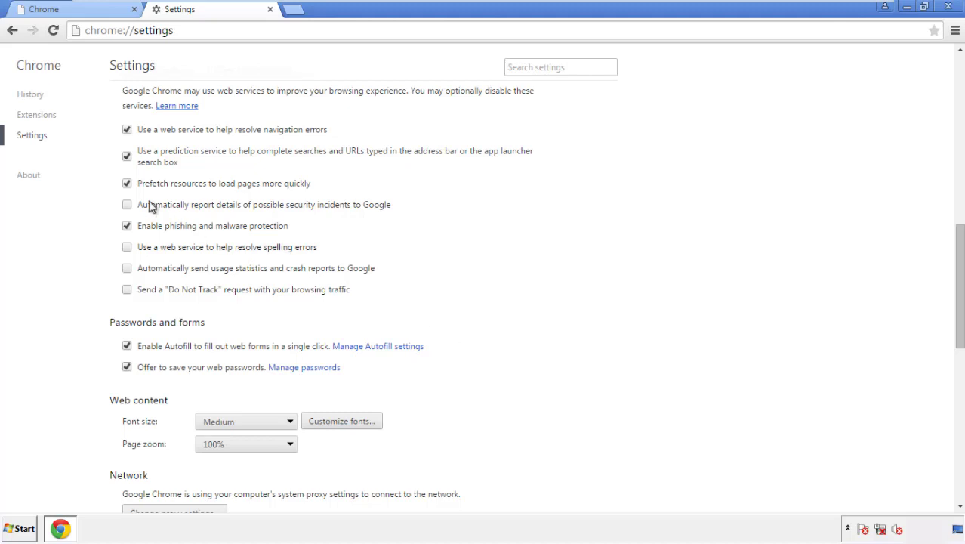
Step: Reset Chrome settings to their original defaults and close Chrome
drag(959, 240, 957, 405)
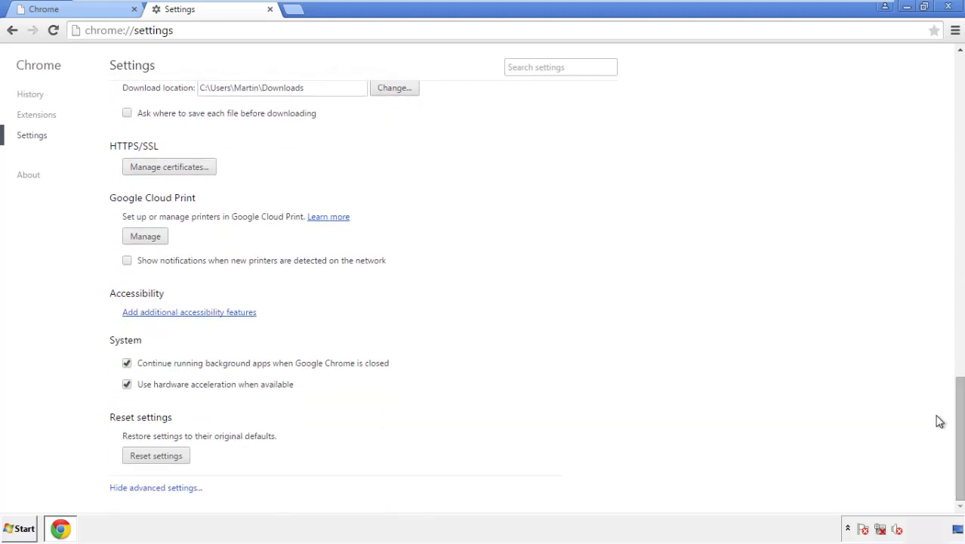
click(181, 461)
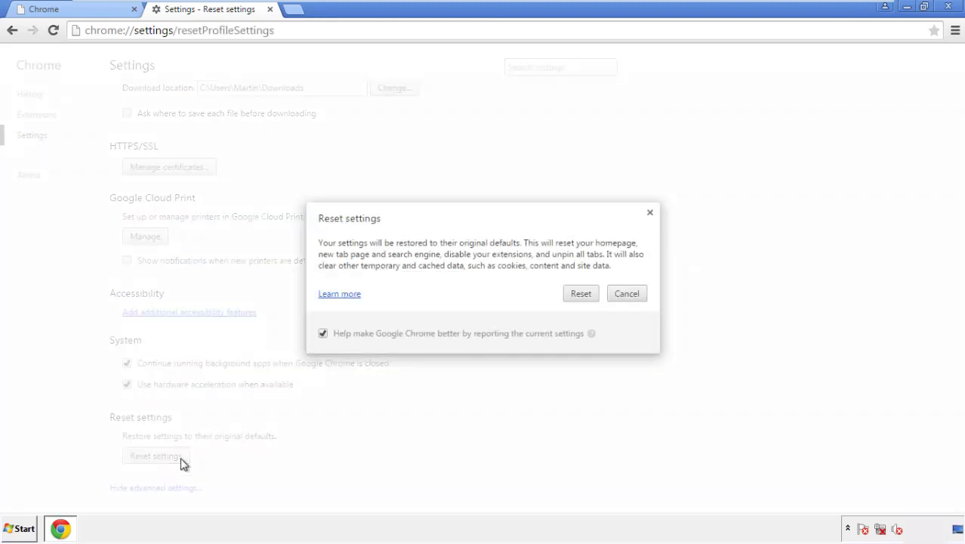
click(581, 293)
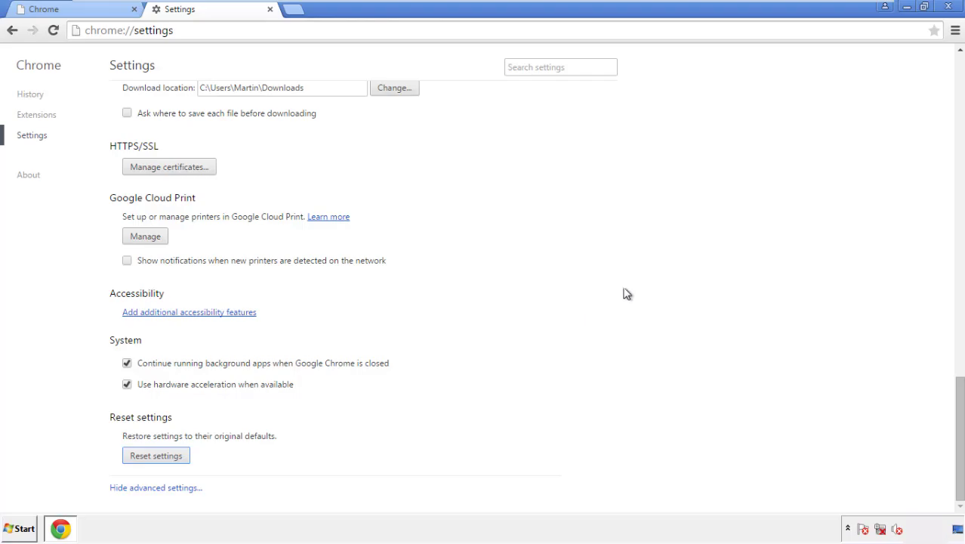
click(947, 6)
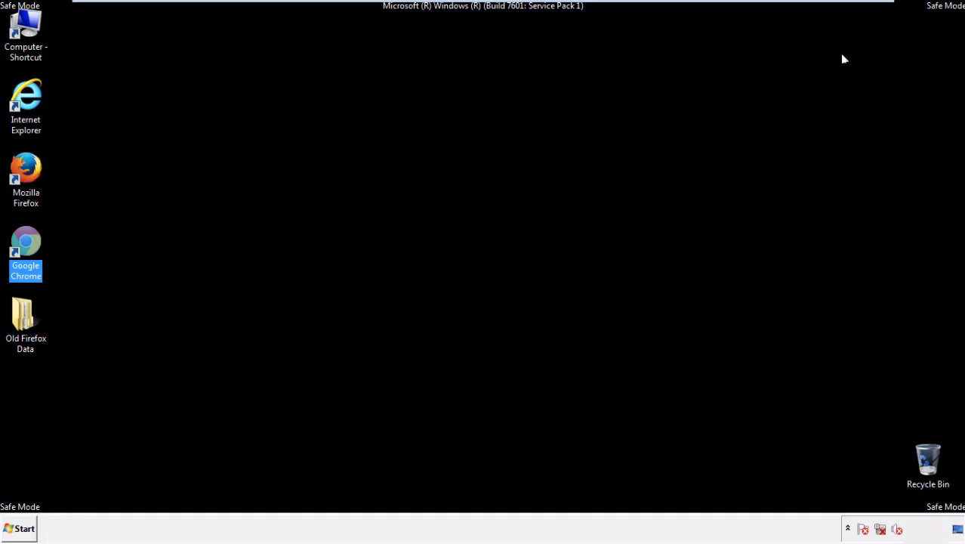
Step: Launch Firefox, remove the Search Mine extension in the Add-ons Manager, and close Firefox
click(521, 243)
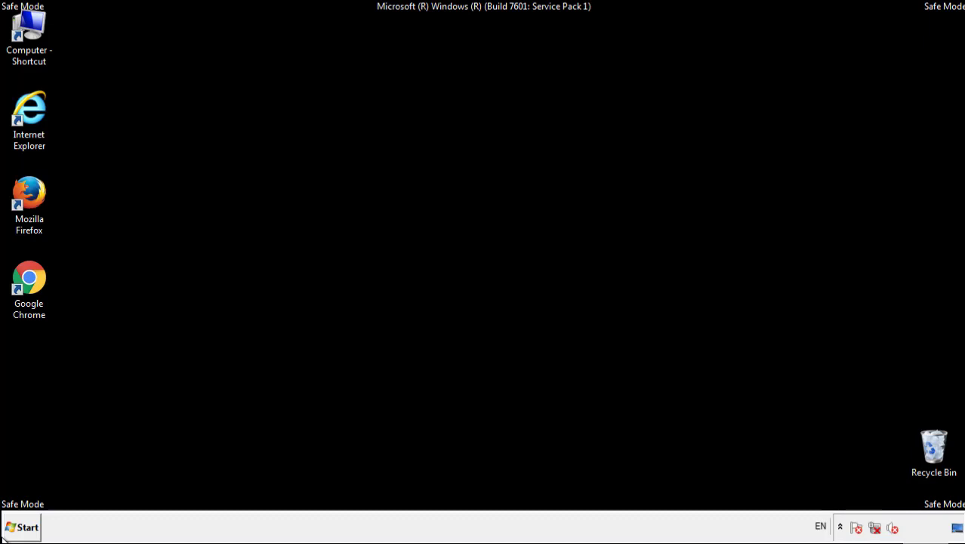
double_click(37, 187)
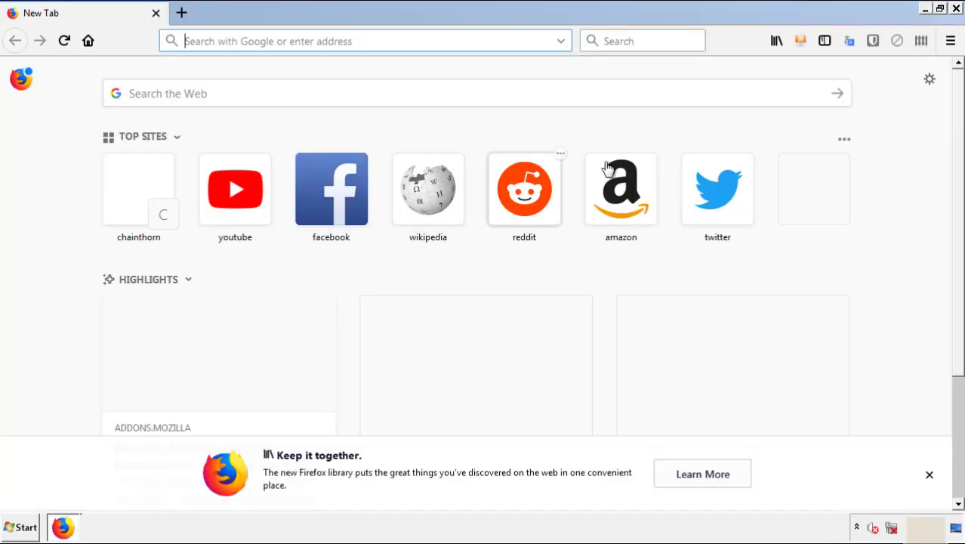
click(950, 40)
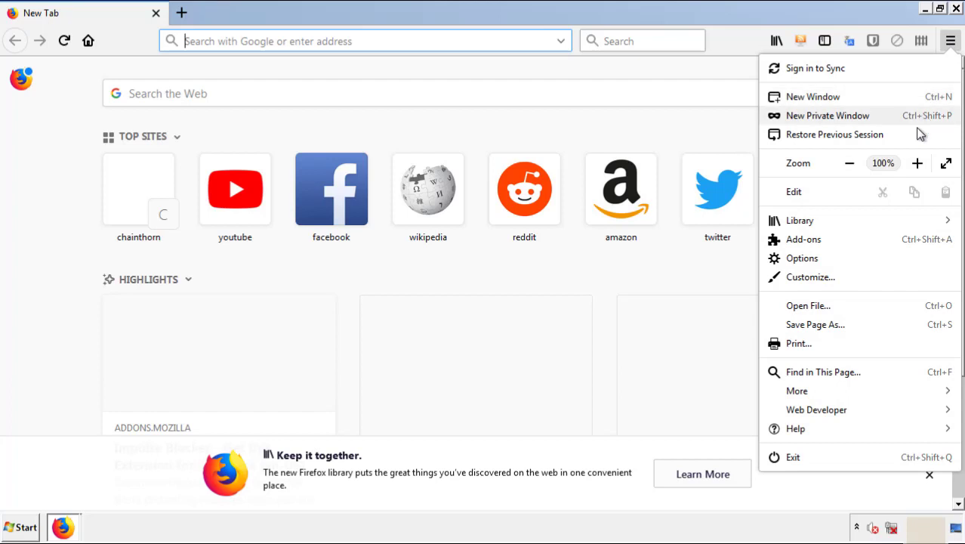
click(803, 238)
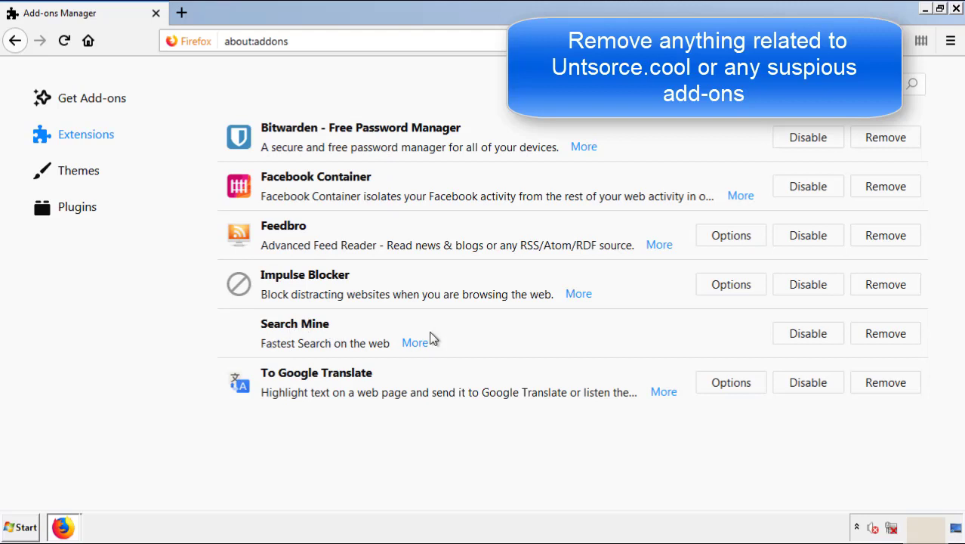
click(881, 340)
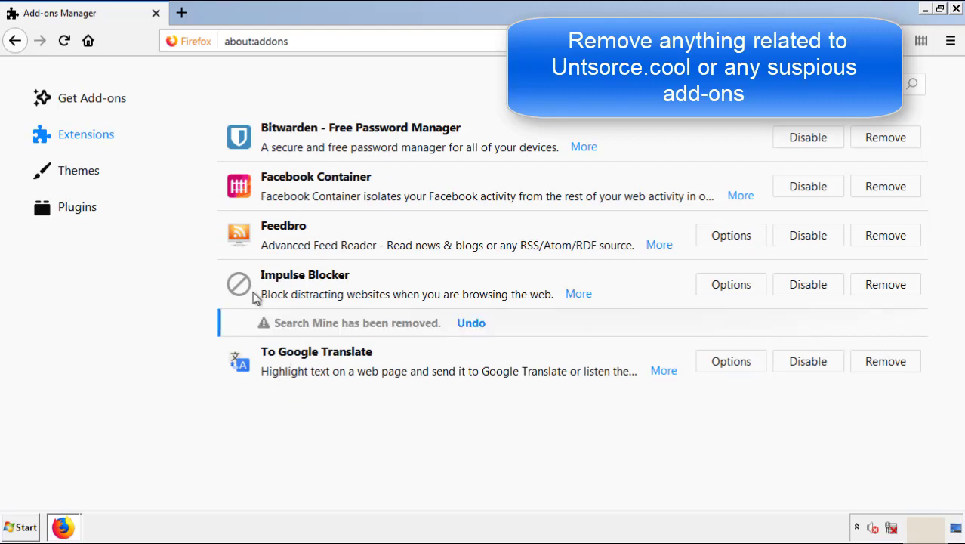
click(957, 10)
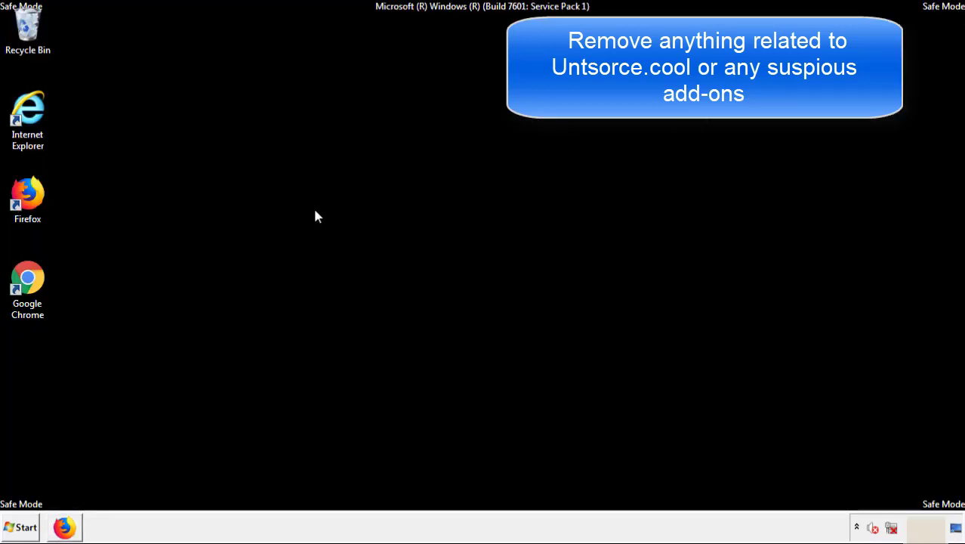
Step: Launch Chrome and open the Extensions page under More tools
double_click(27, 295)
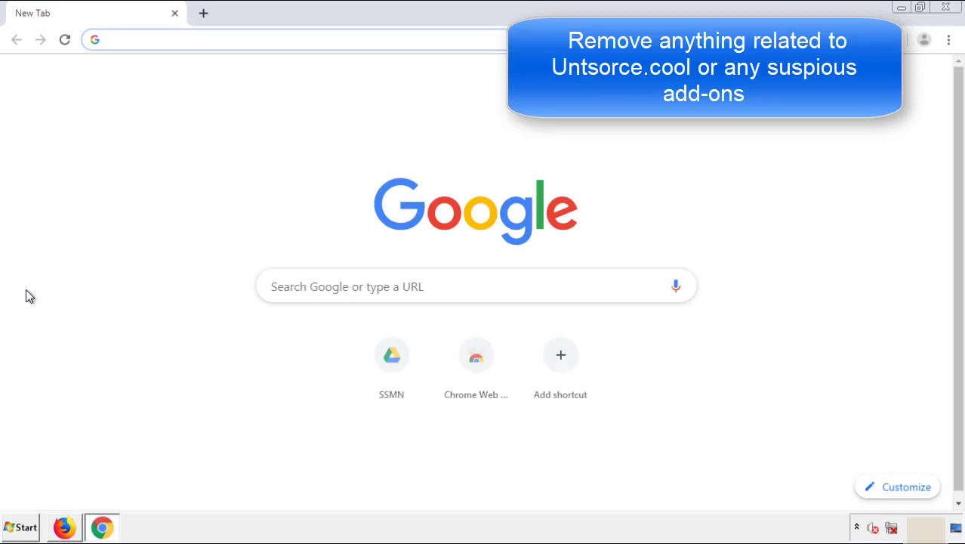
click(948, 39)
mouse_move(866, 267)
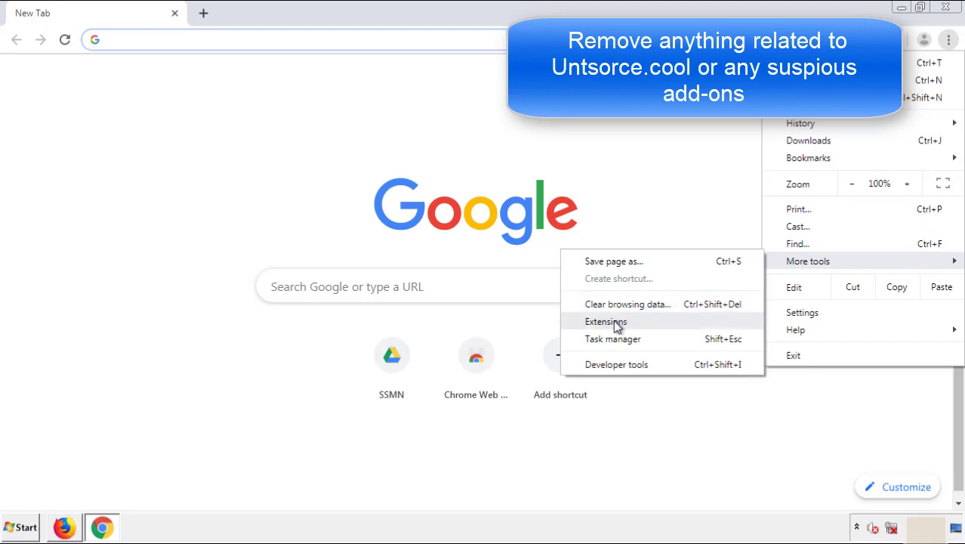
click(613, 321)
scroll(272, 252, down, 8)
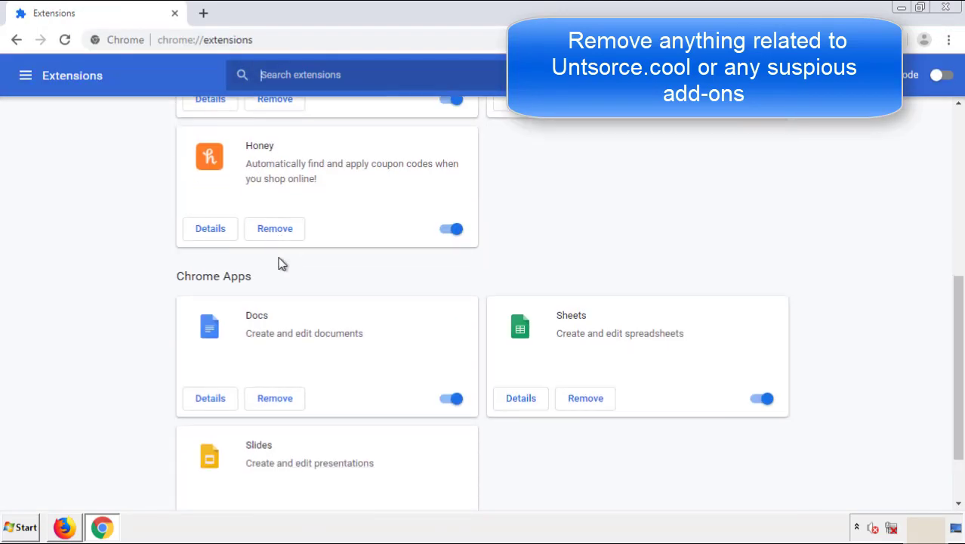
scroll(366, 276, up, 8)
Step: Remove the Search Mine extension, close Chrome, and bring up the Start menu
click(275, 219)
click(540, 124)
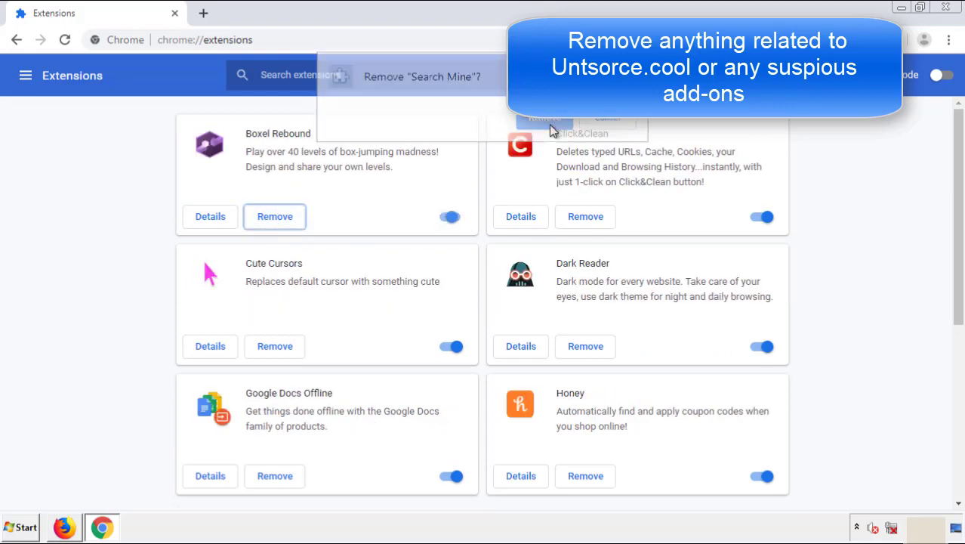
click(954, 11)
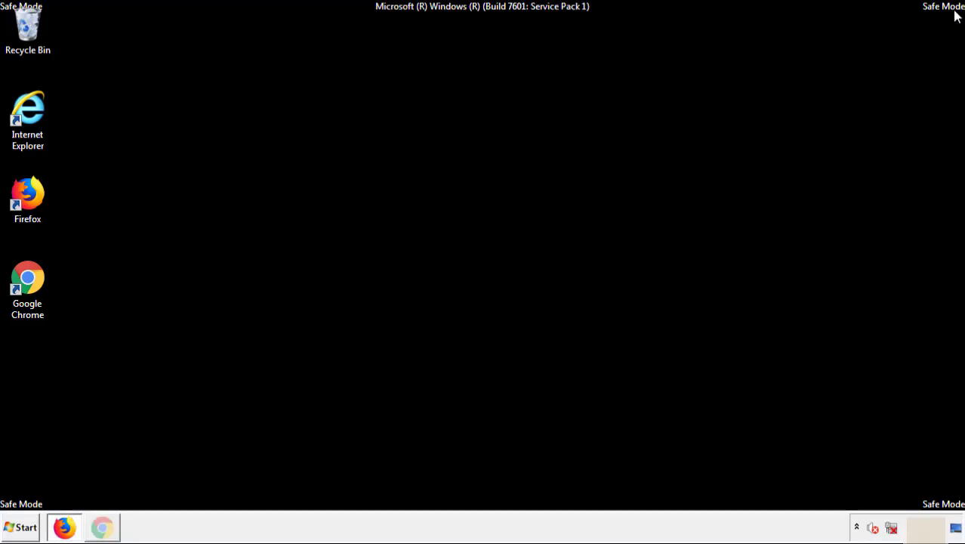
click(25, 529)
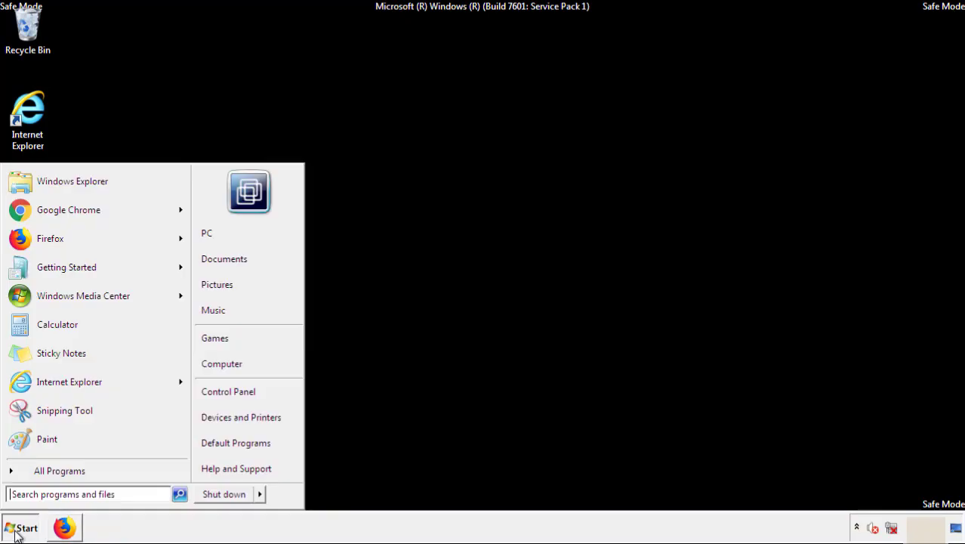